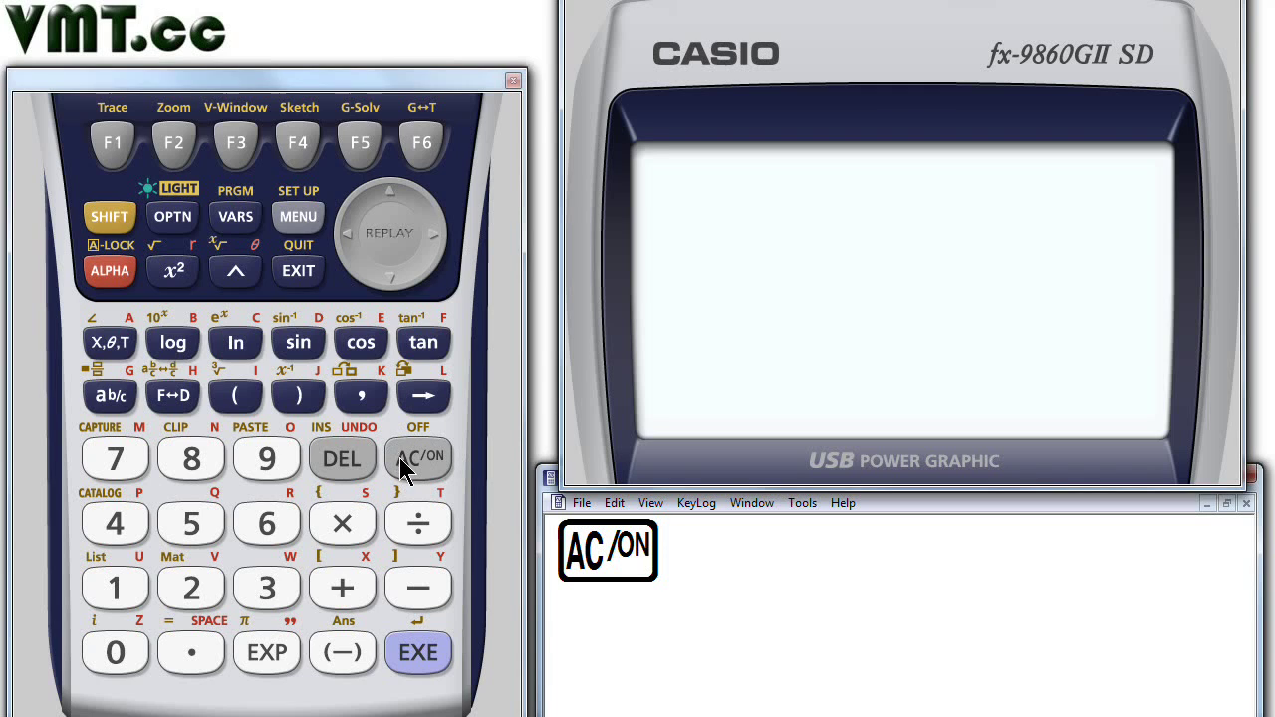
From the main menu, move down two rows and right three to highlight SYSTEM.
click(299, 217)
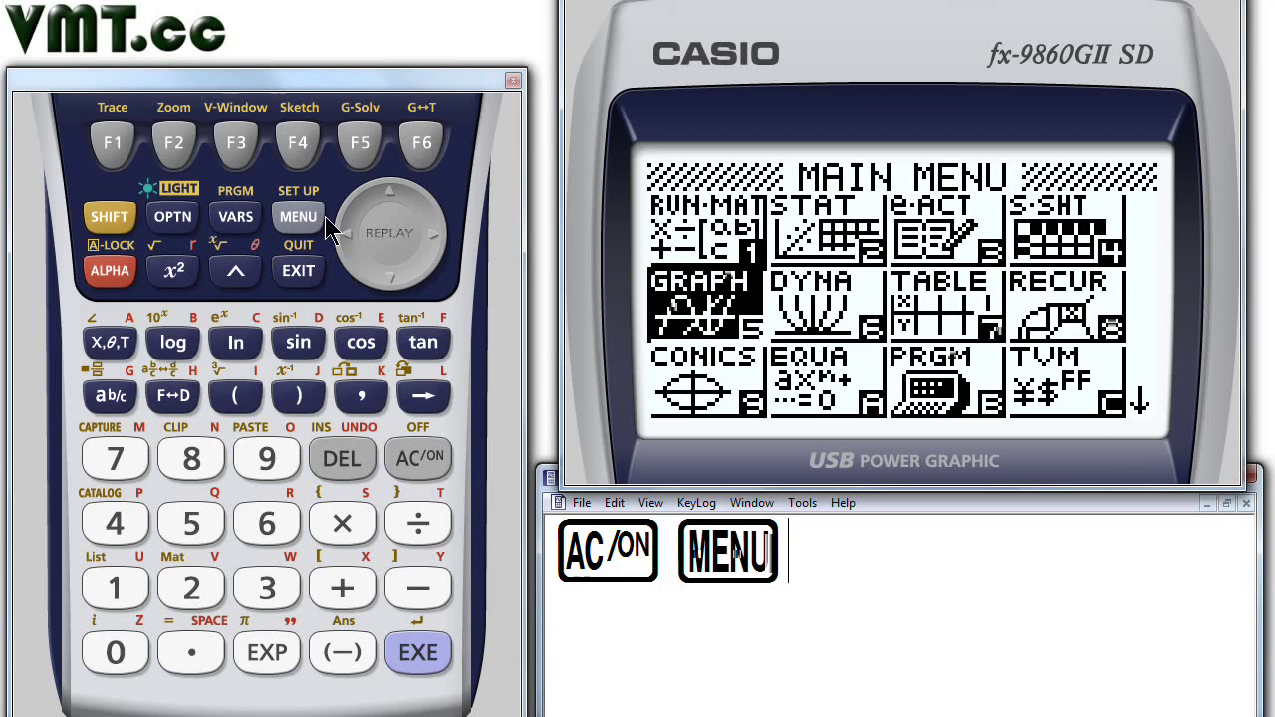
click(395, 283)
click(394, 283)
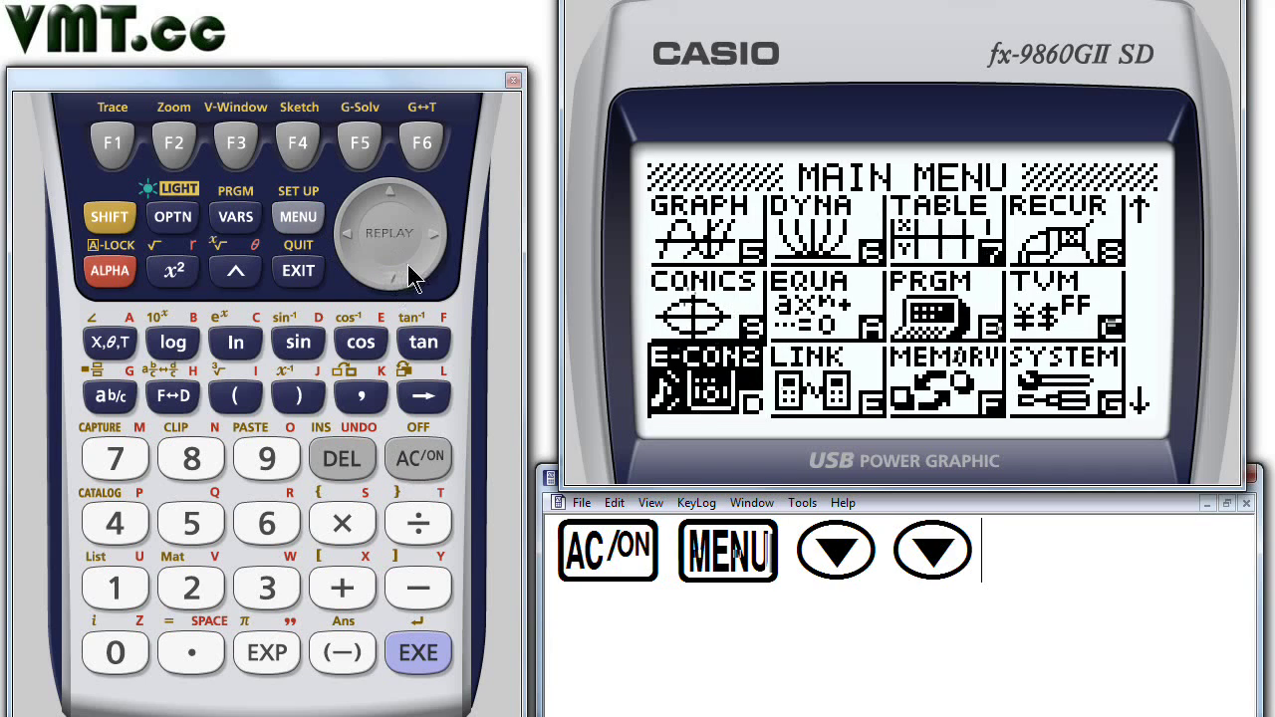
click(436, 242)
click(436, 242)
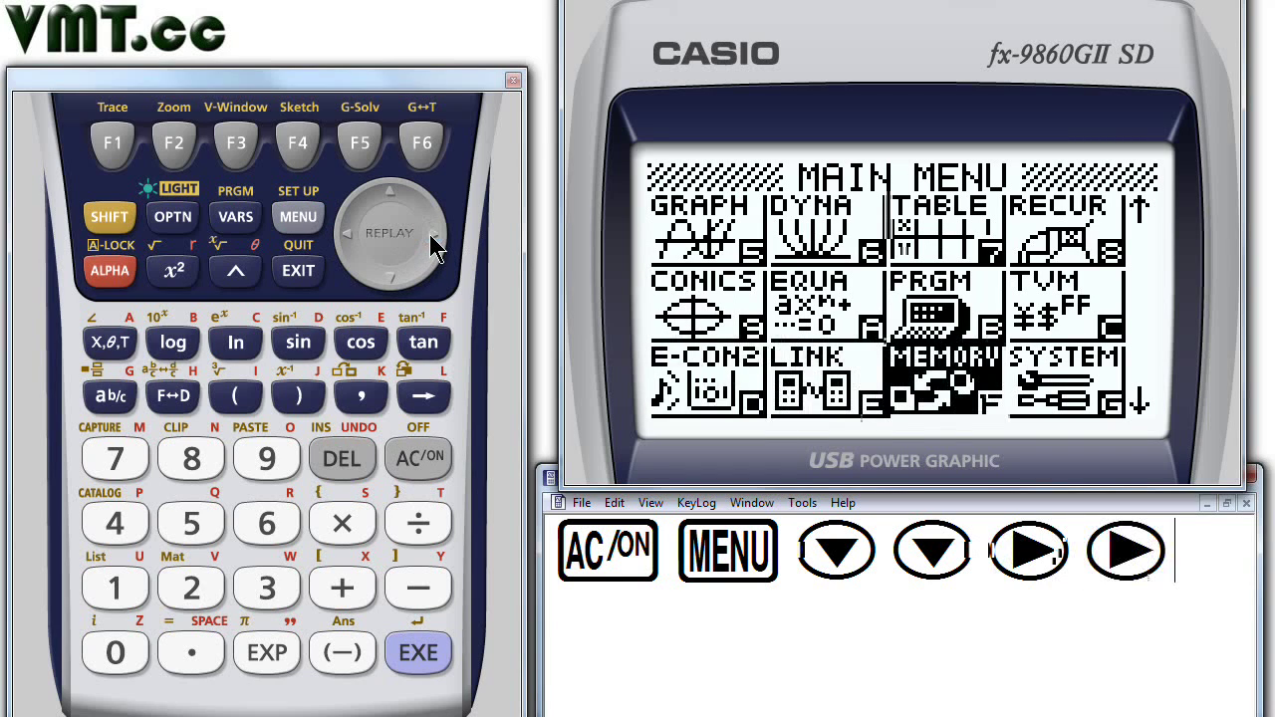
click(435, 242)
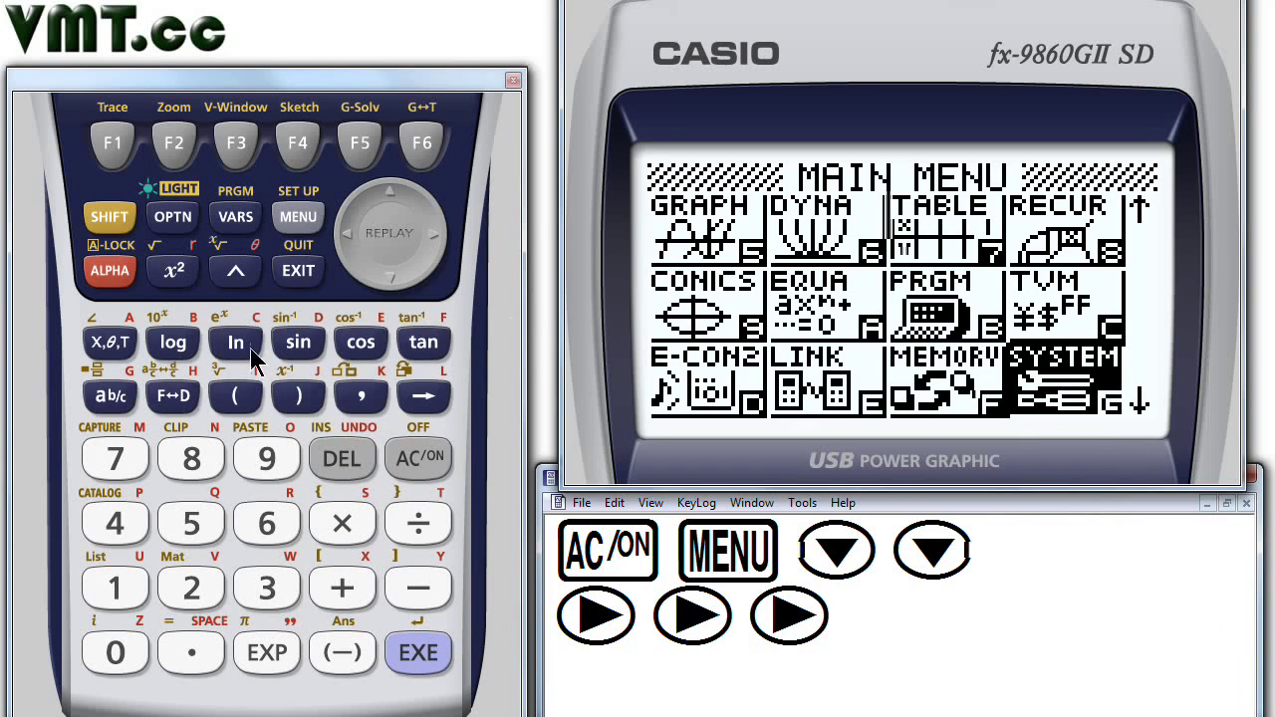
In System Manager, reset the Setup Data via RSET and STUP, confirming and dismissing the message.
click(112, 399)
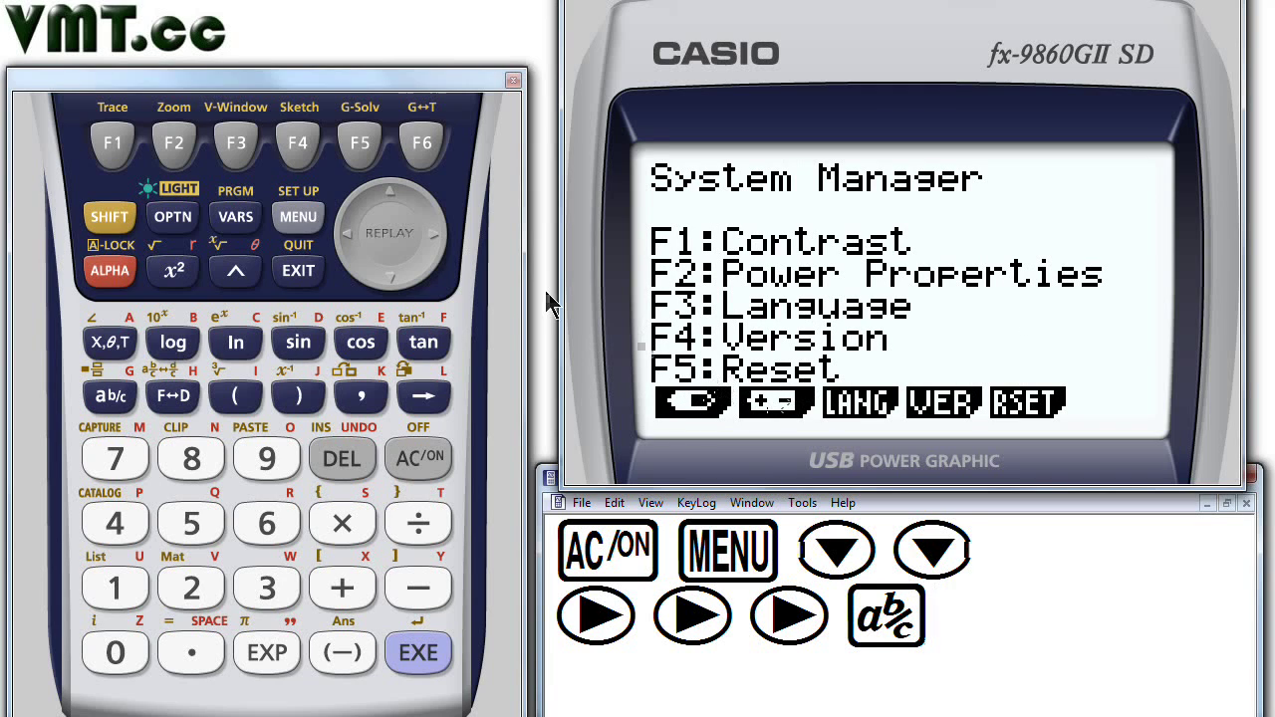
click(360, 149)
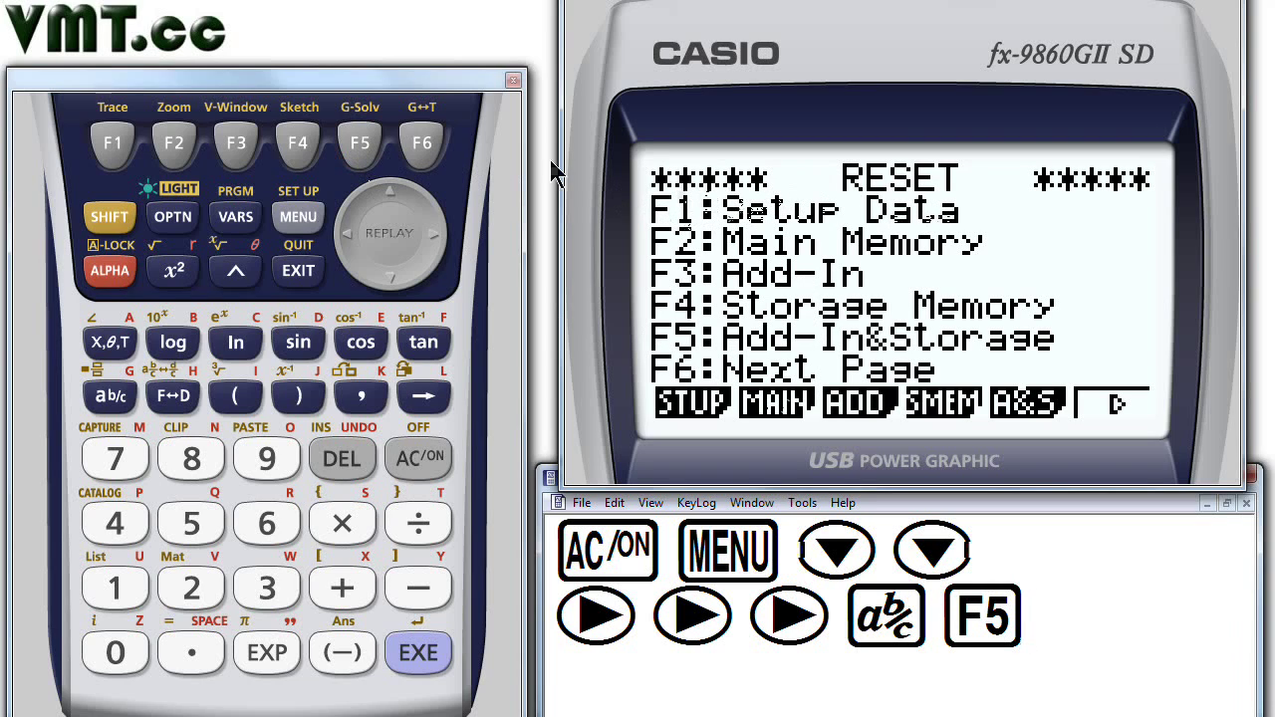
click(113, 146)
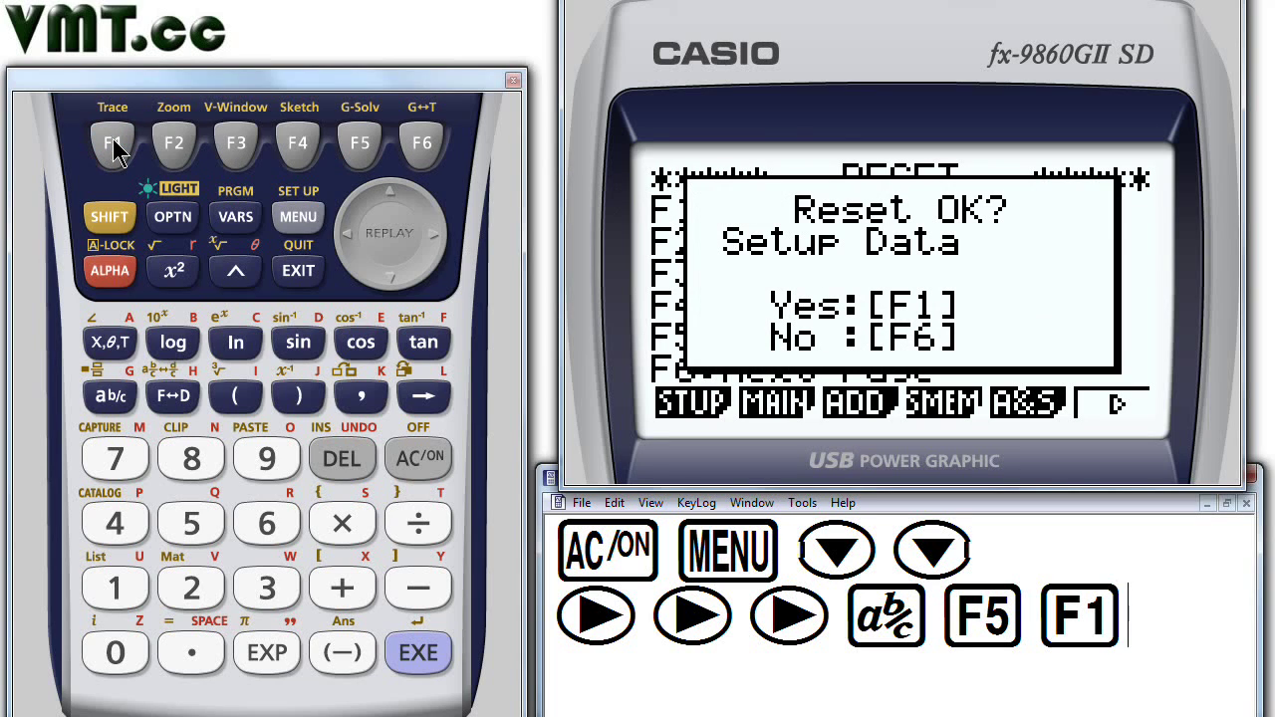
click(113, 144)
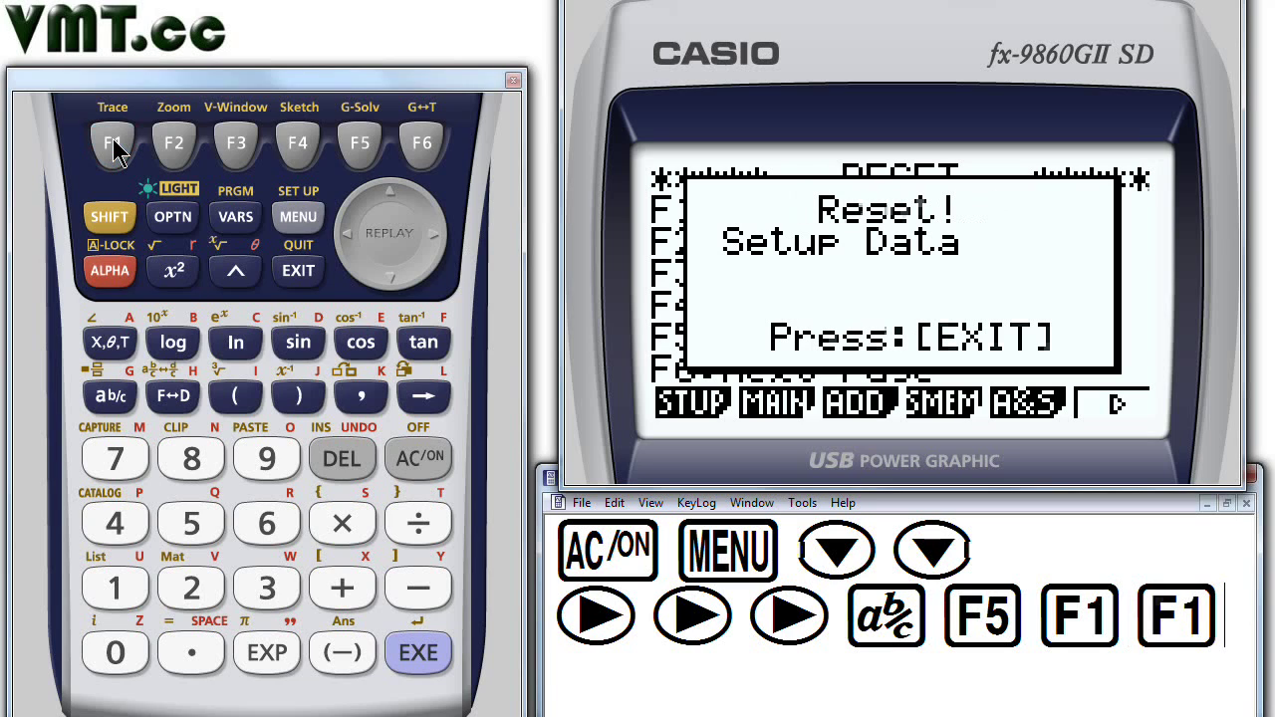
click(289, 275)
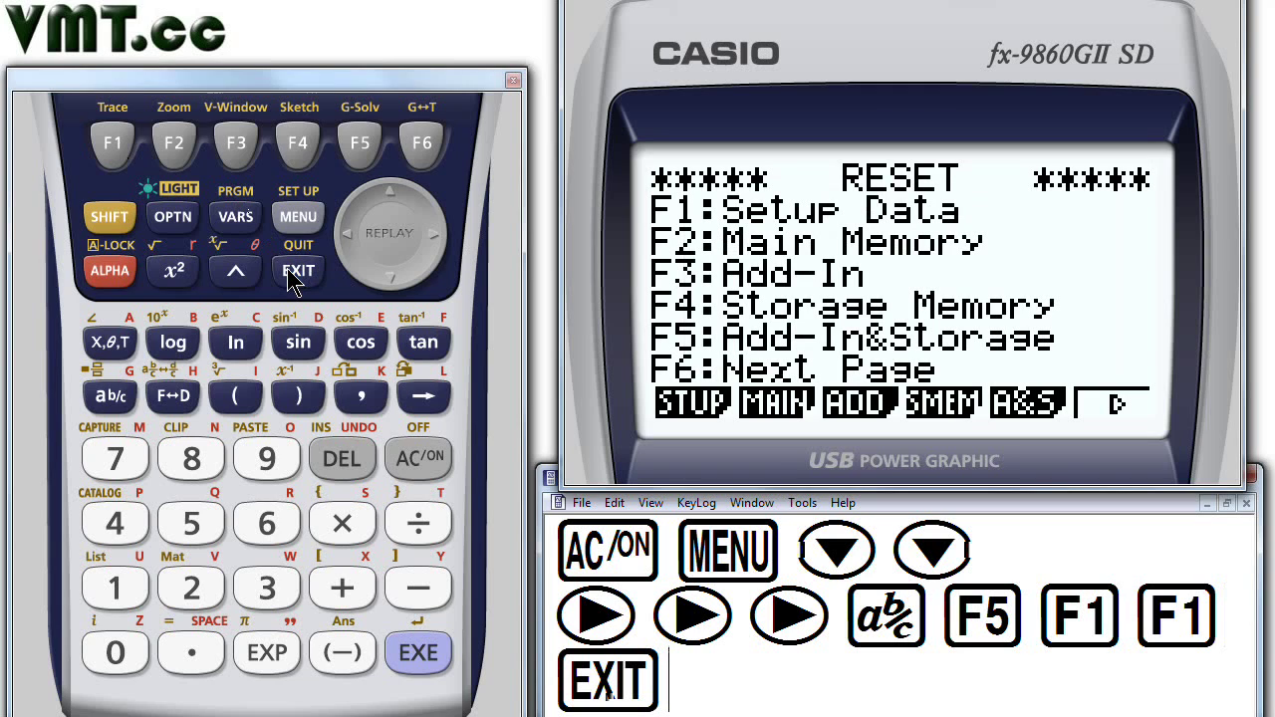
Open RUN-MAT from the main menu, then bring up the SET UP screen with SHIFT+MENU.
click(298, 219)
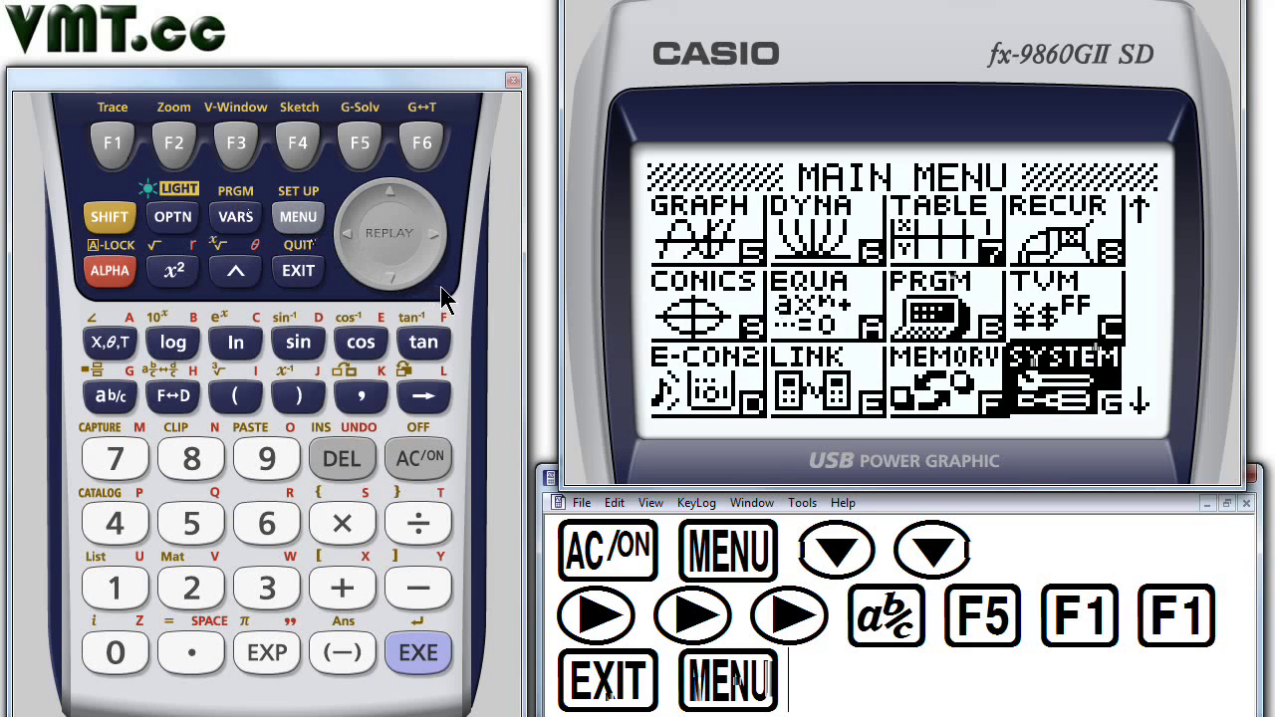
click(392, 198)
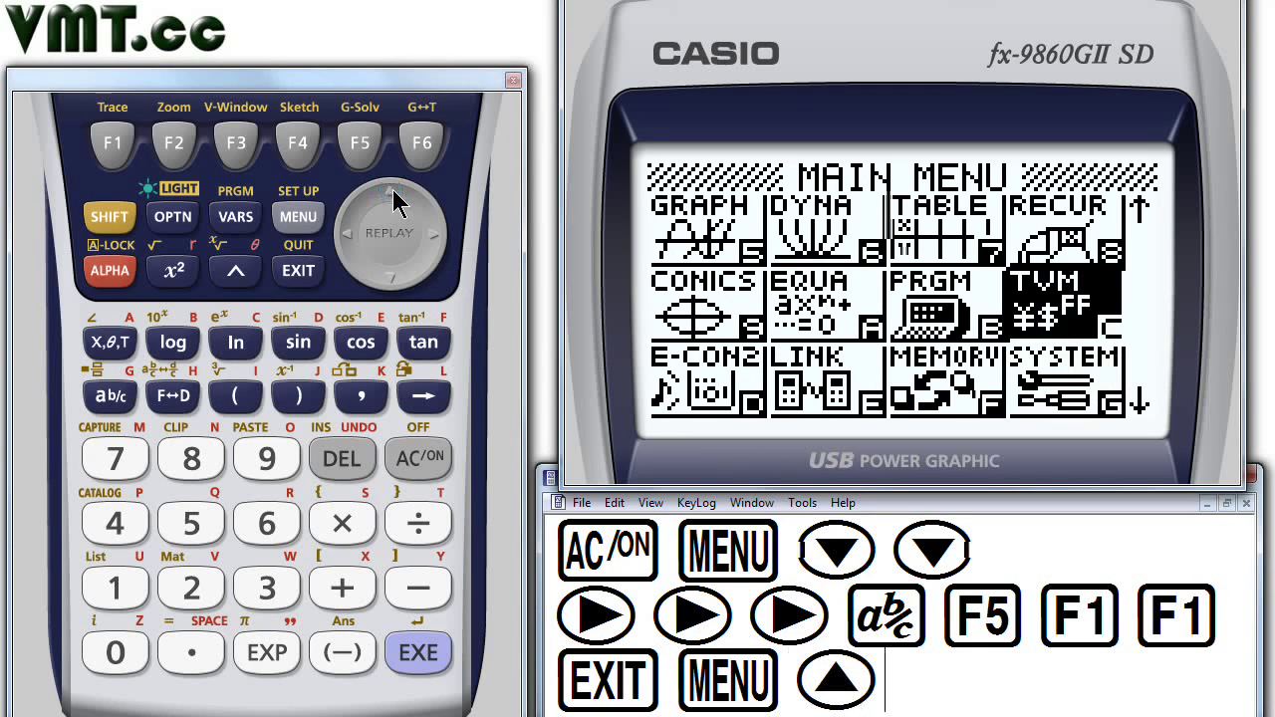
click(391, 197)
click(392, 197)
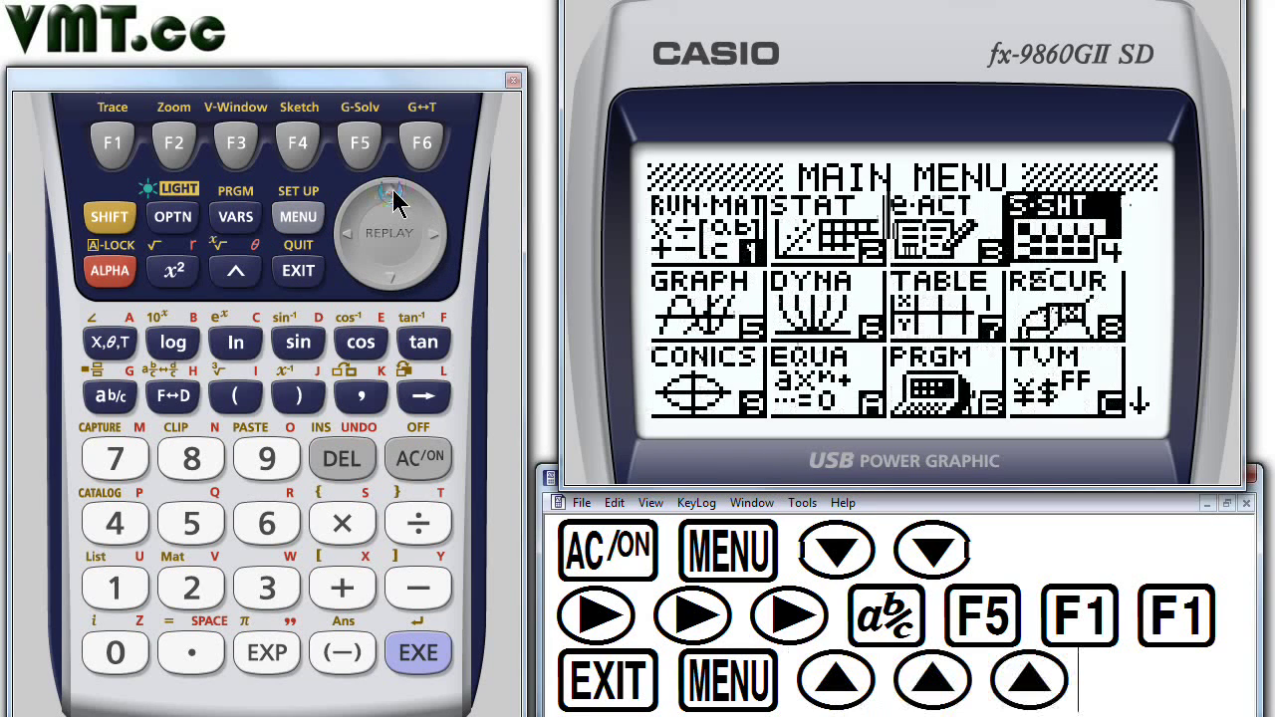
click(348, 246)
click(348, 246)
click(348, 246)
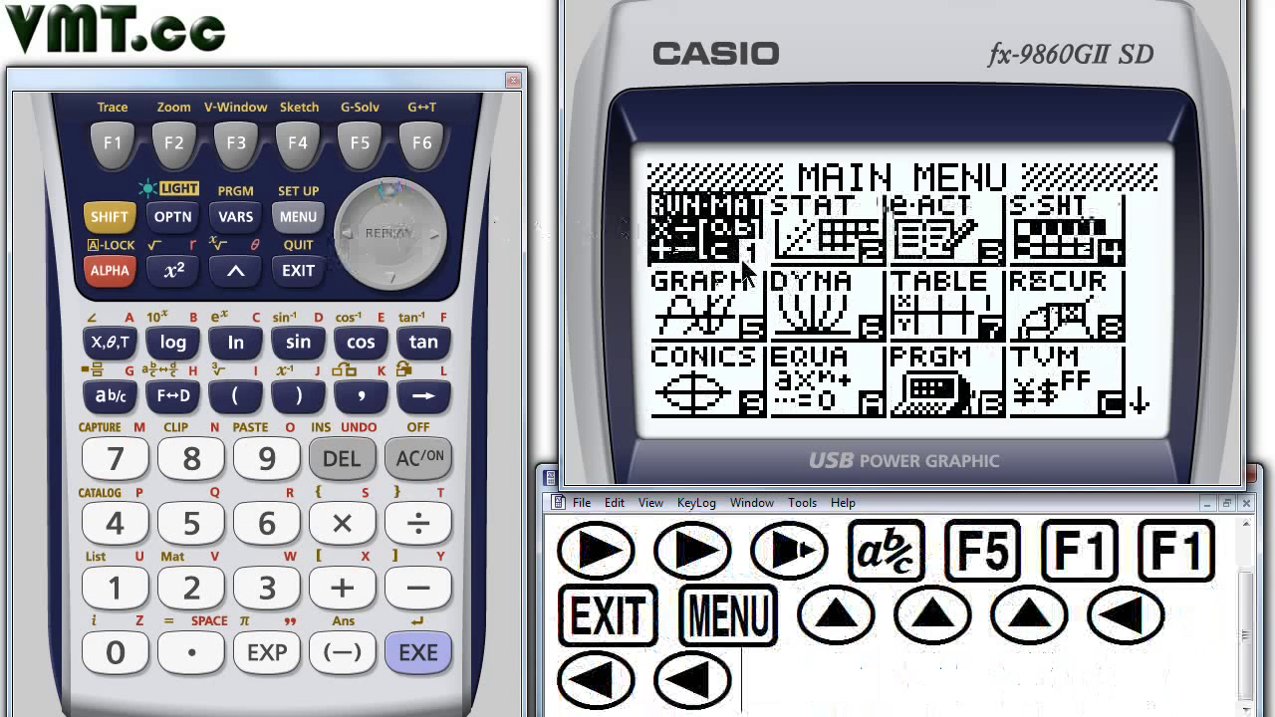
click(115, 590)
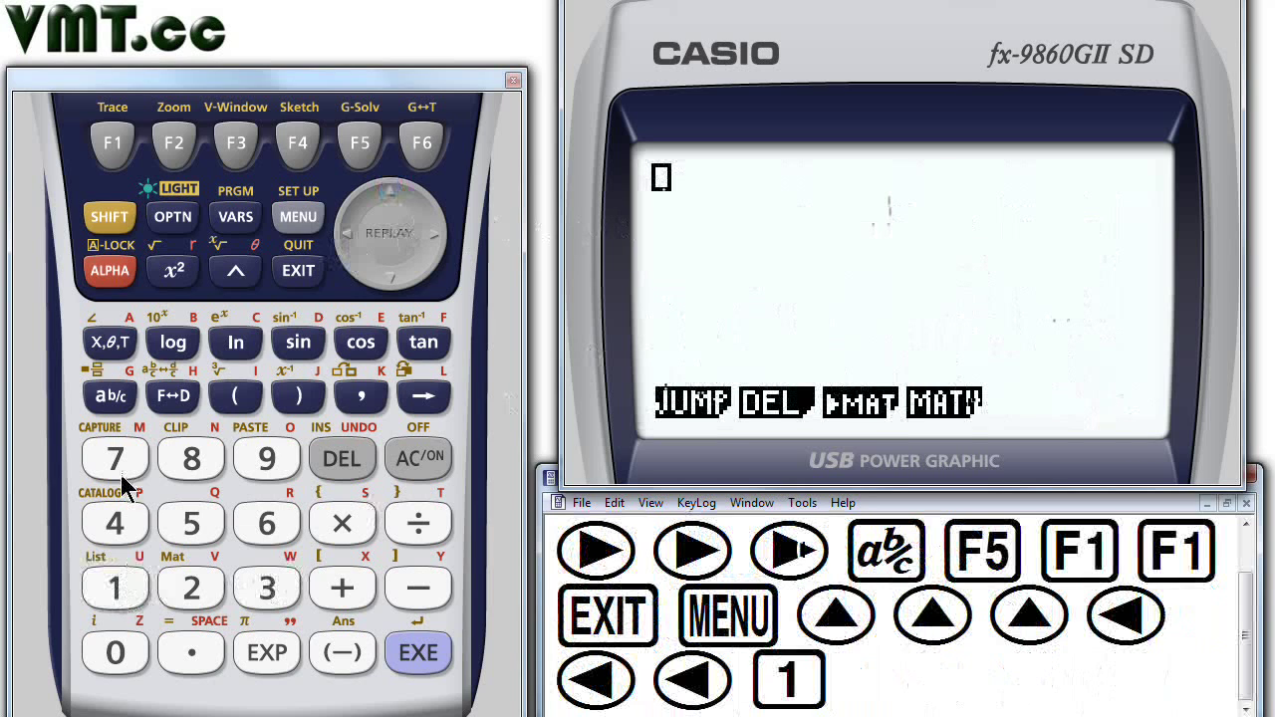
click(108, 221)
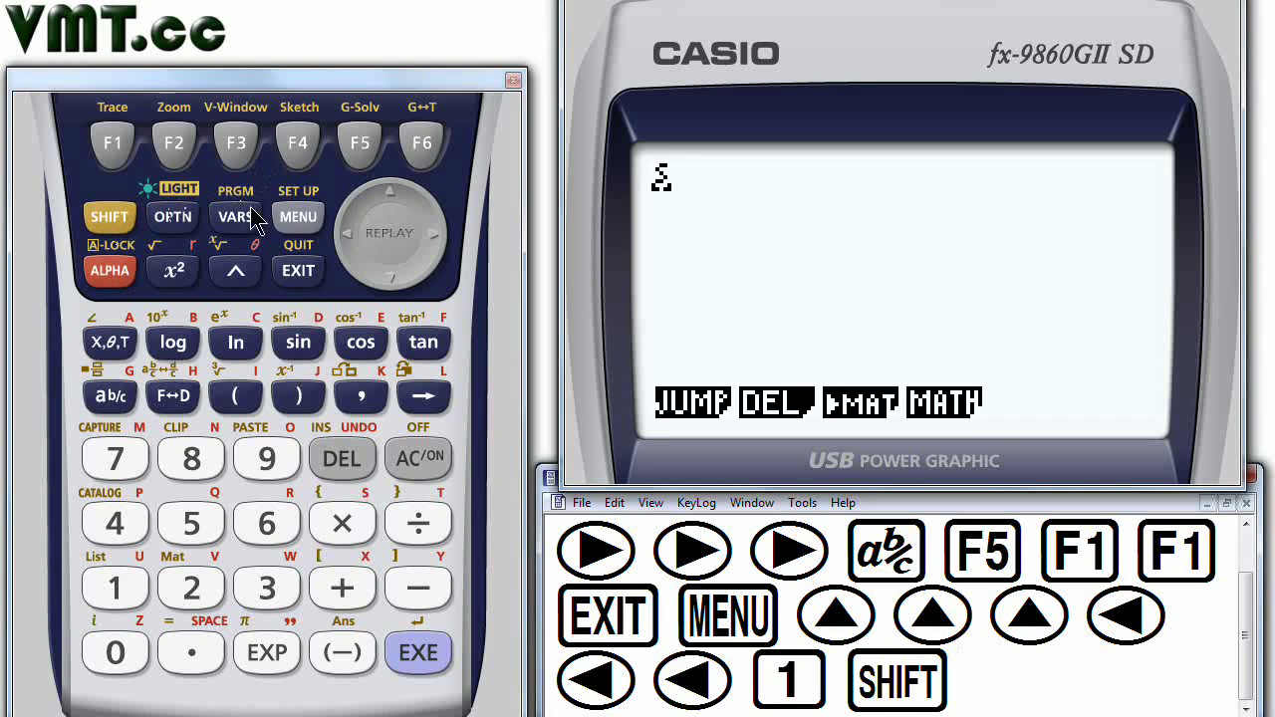
click(297, 219)
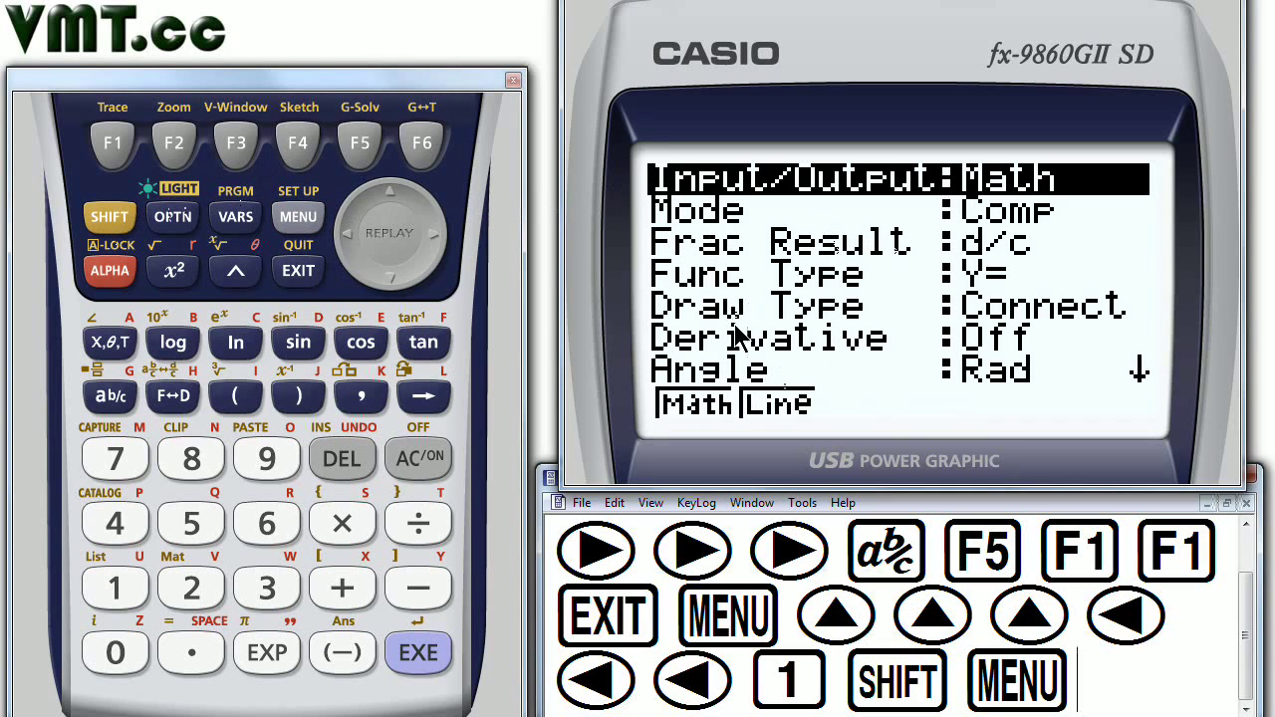
Scroll down to Angle, switch it from Rad to Deg, then continue down to Coord.
click(387, 275)
click(388, 275)
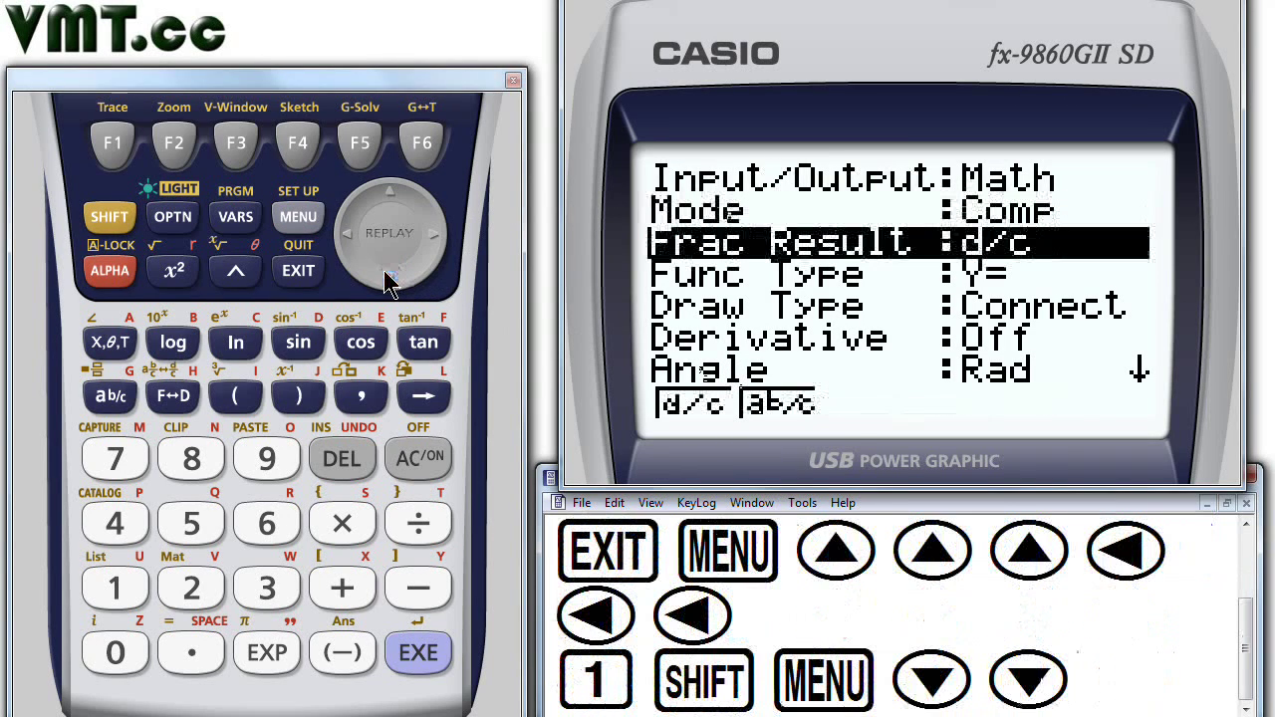
click(387, 275)
click(387, 275)
click(388, 275)
click(387, 275)
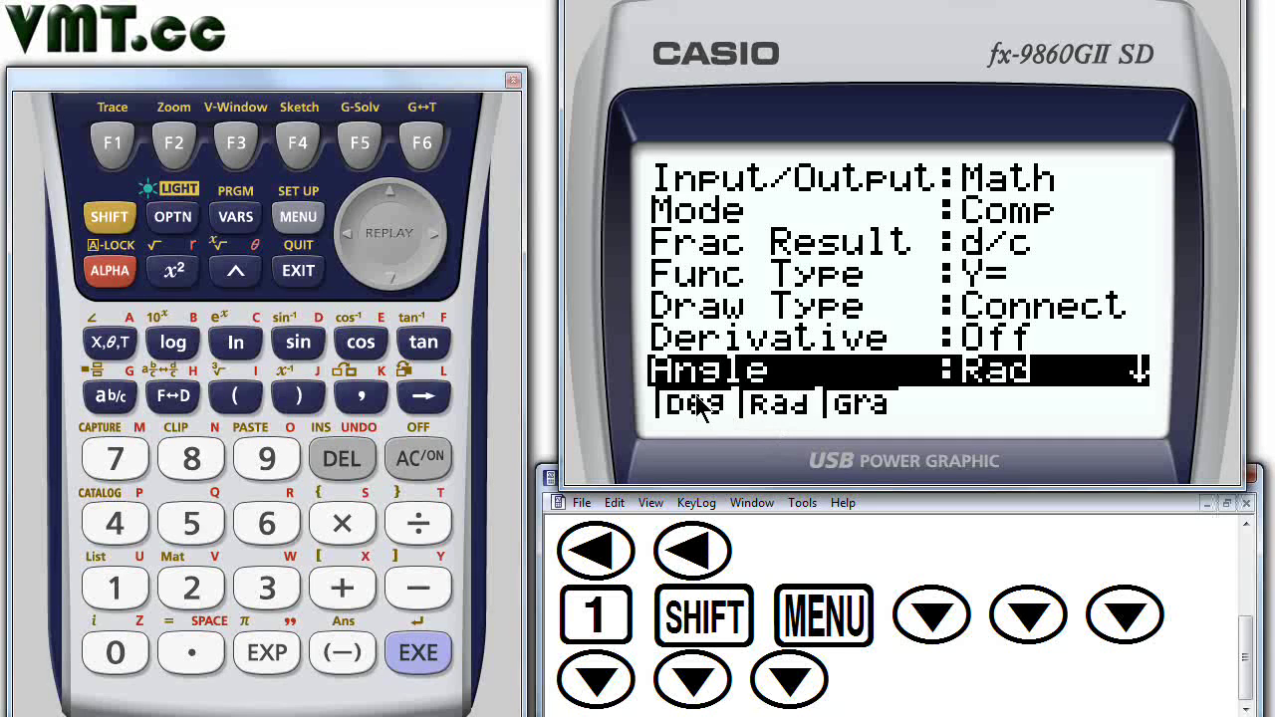
click(114, 147)
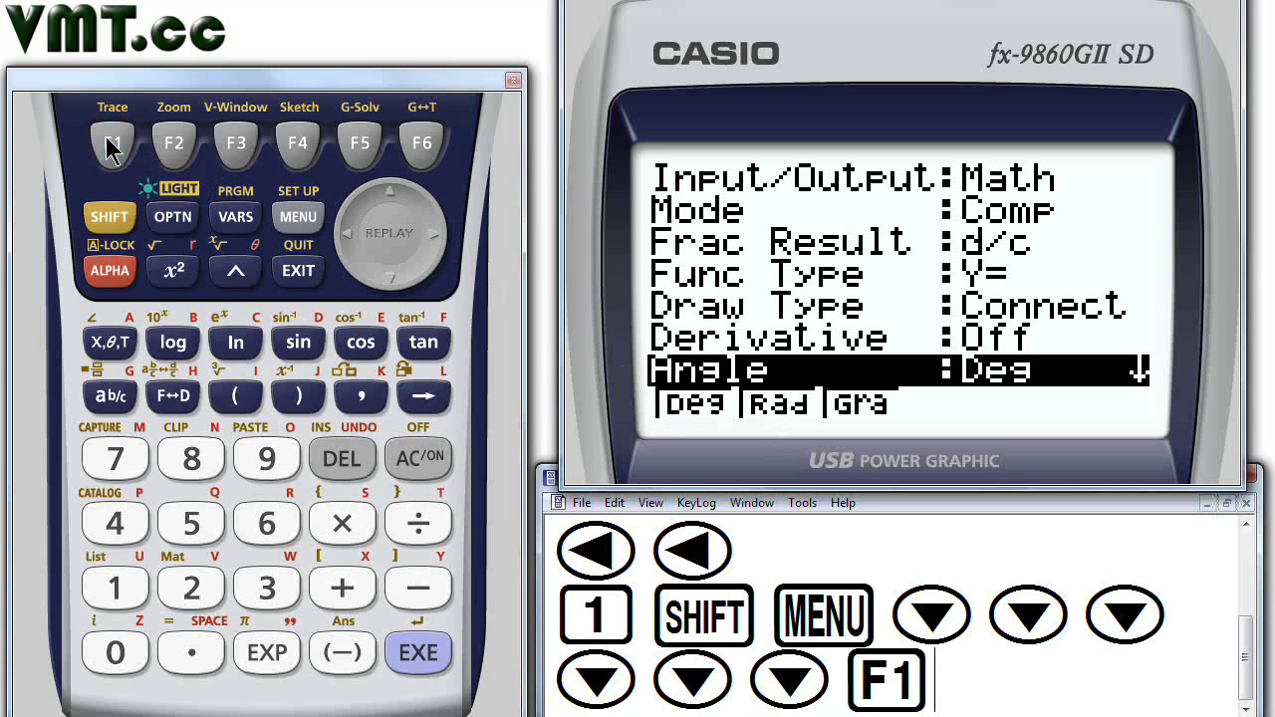
click(391, 277)
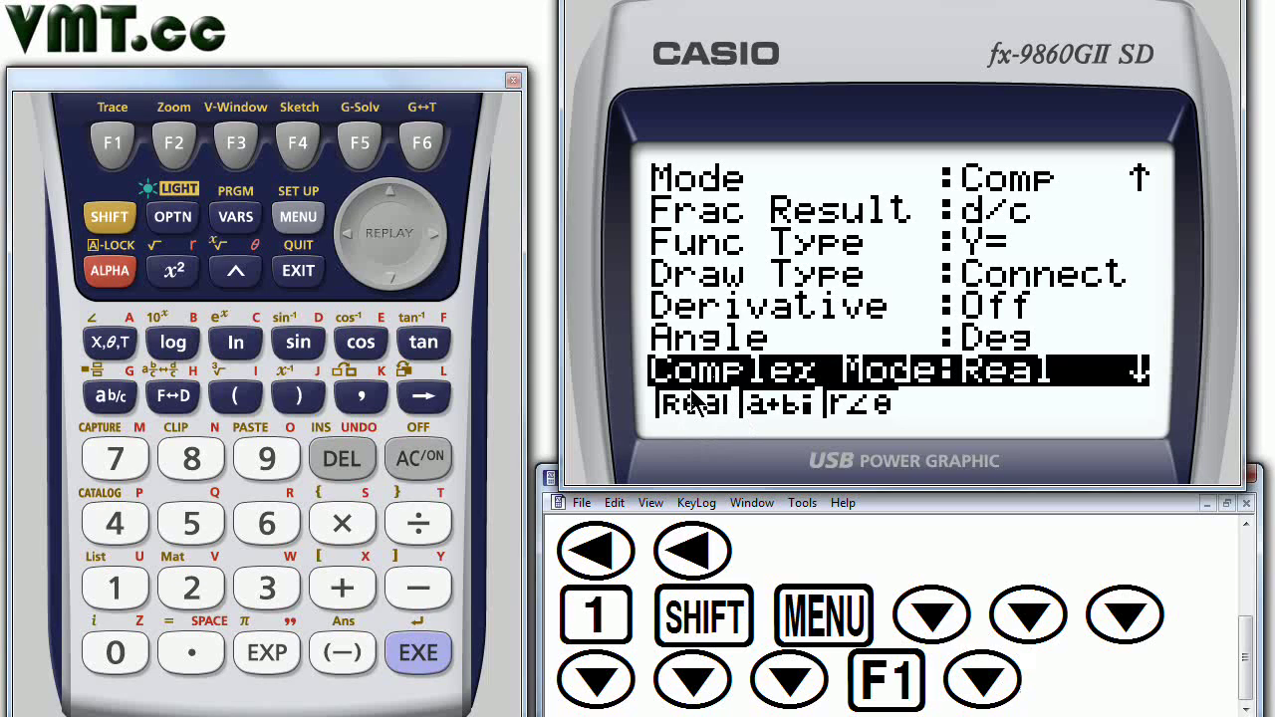
click(394, 279)
Scroll down past Grid, Axes and Label to Display and switch it from Norm1 to Norm2.
click(393, 279)
click(394, 279)
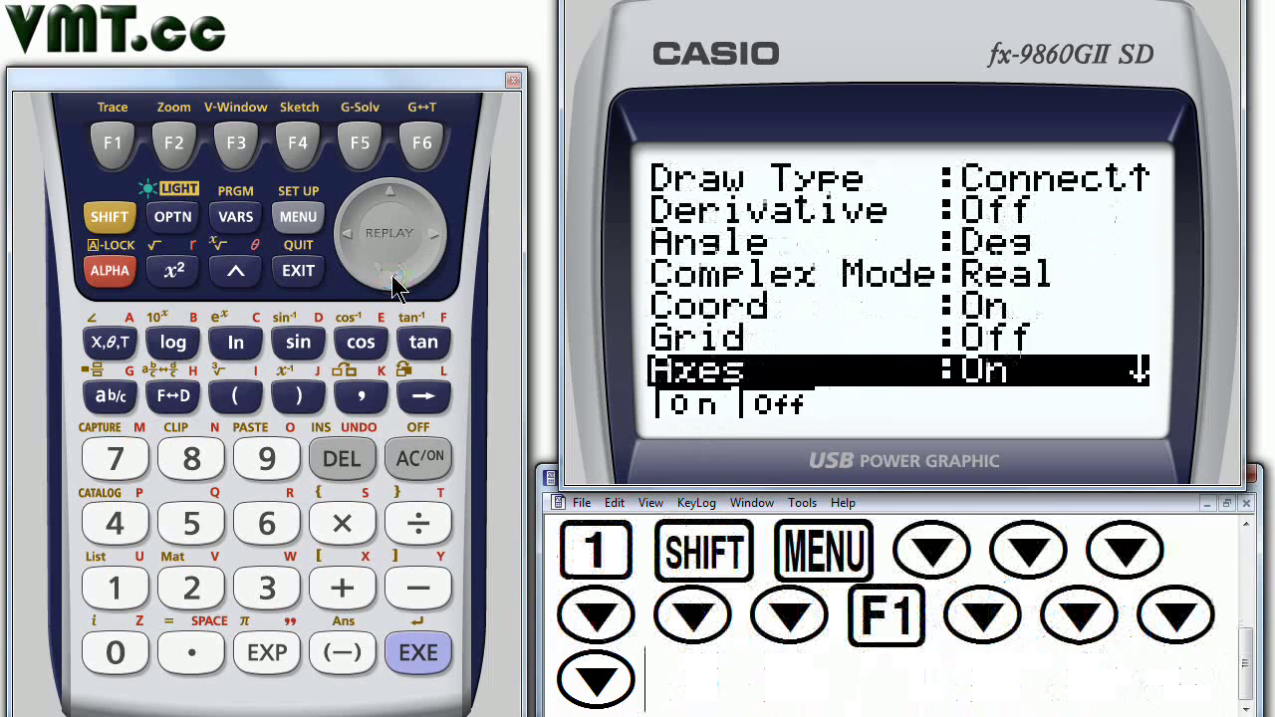
click(394, 279)
click(393, 279)
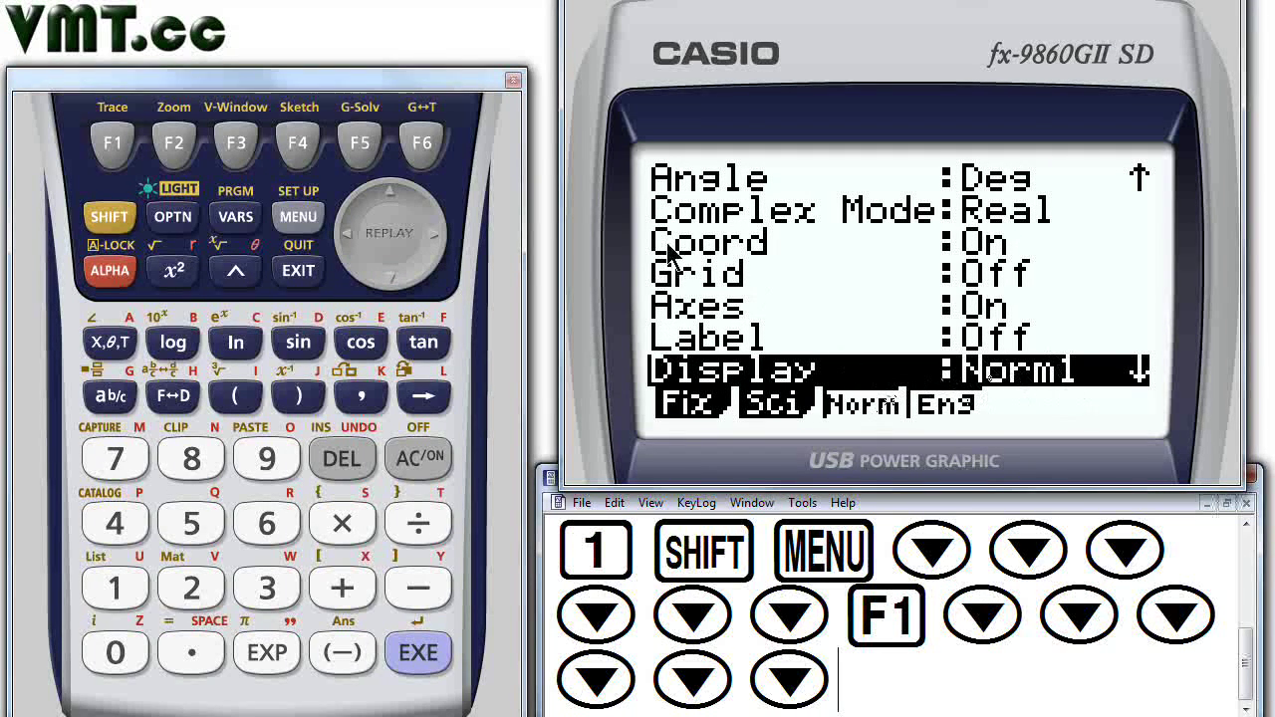
click(237, 144)
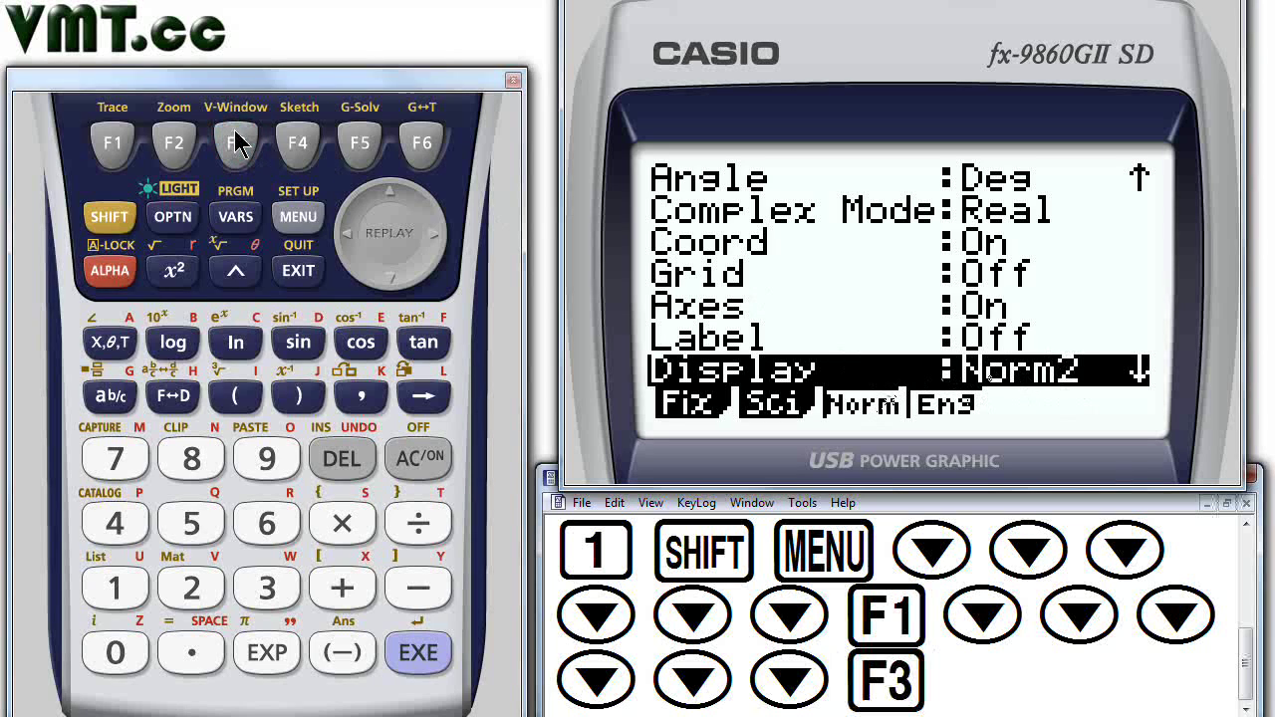